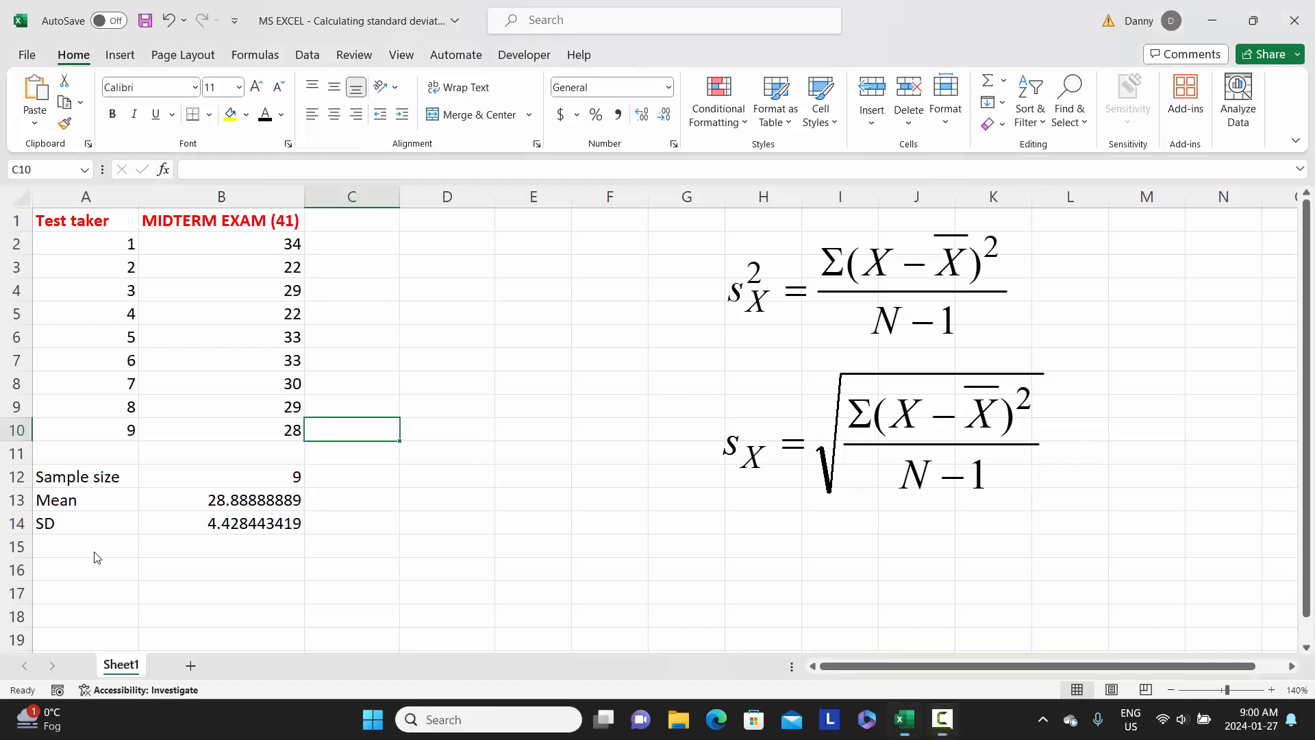
Label cell A15, directly below the SD label, as DF.
left_click(98, 548)
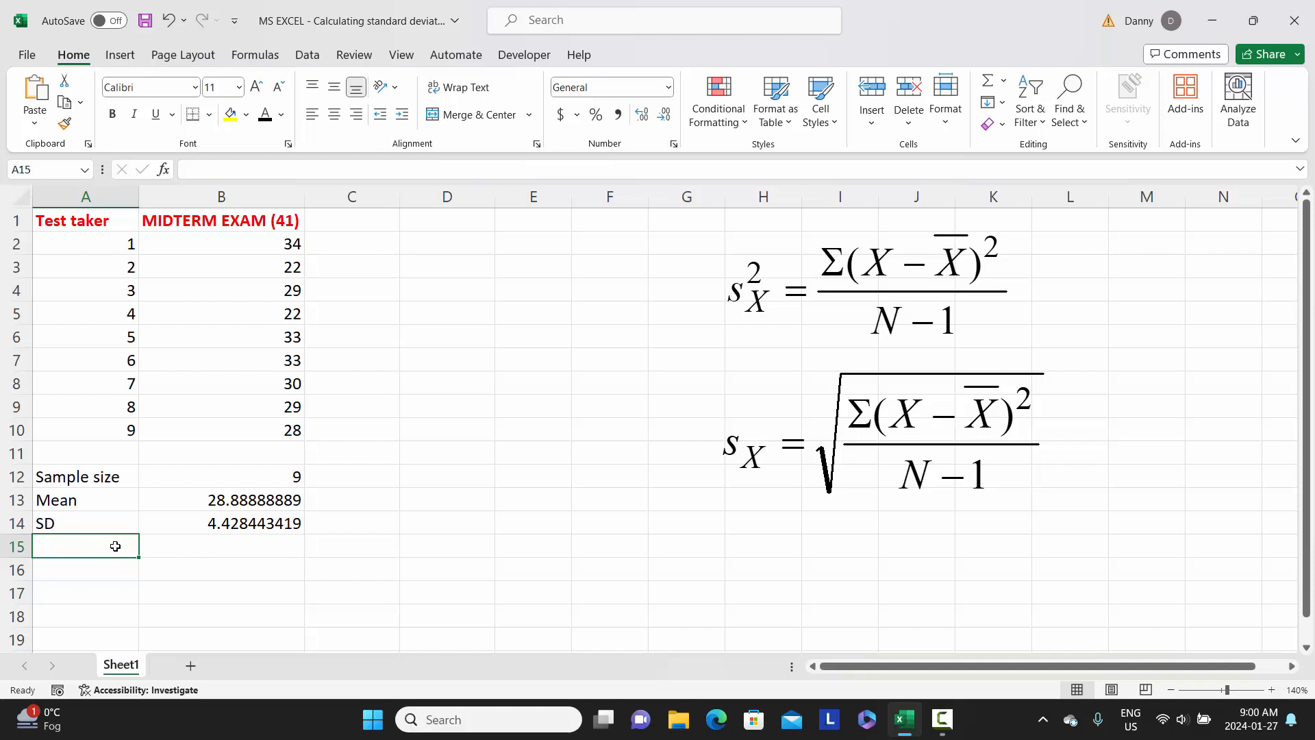
type("d")
key("BackSpace")
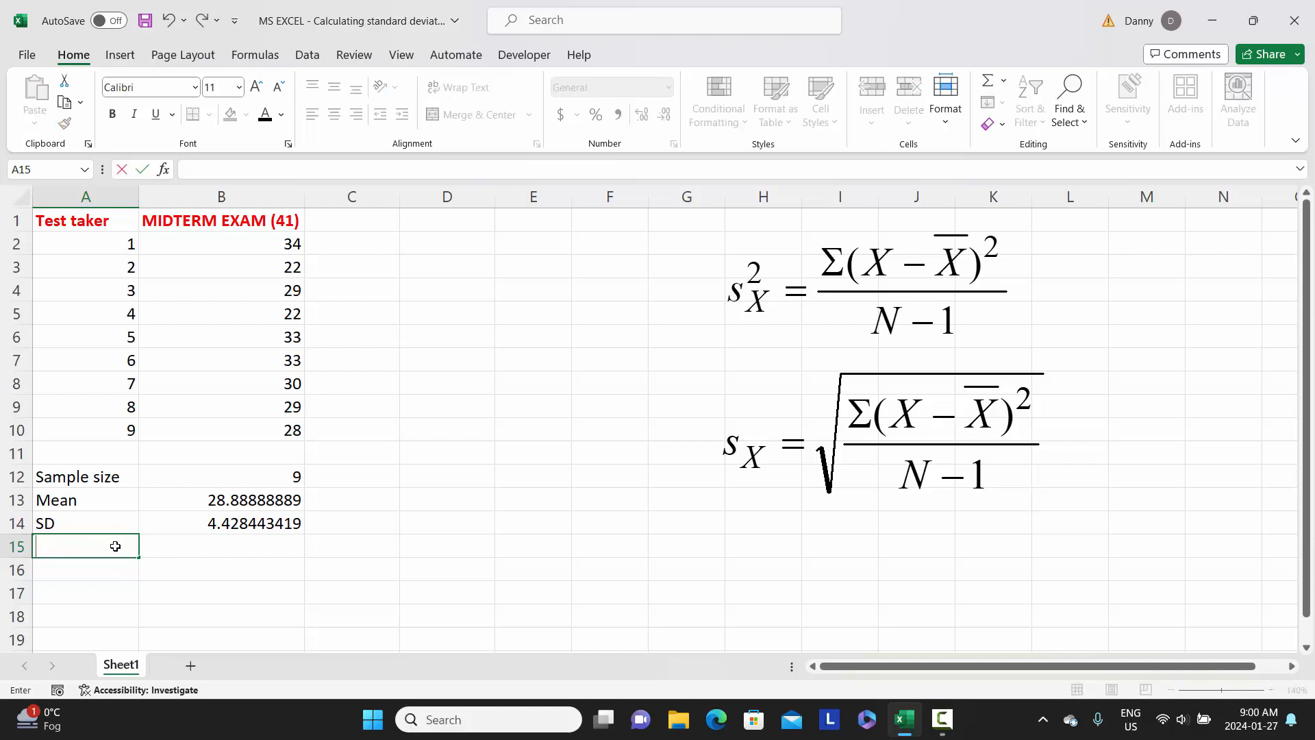
type("DF")
key("Tab")
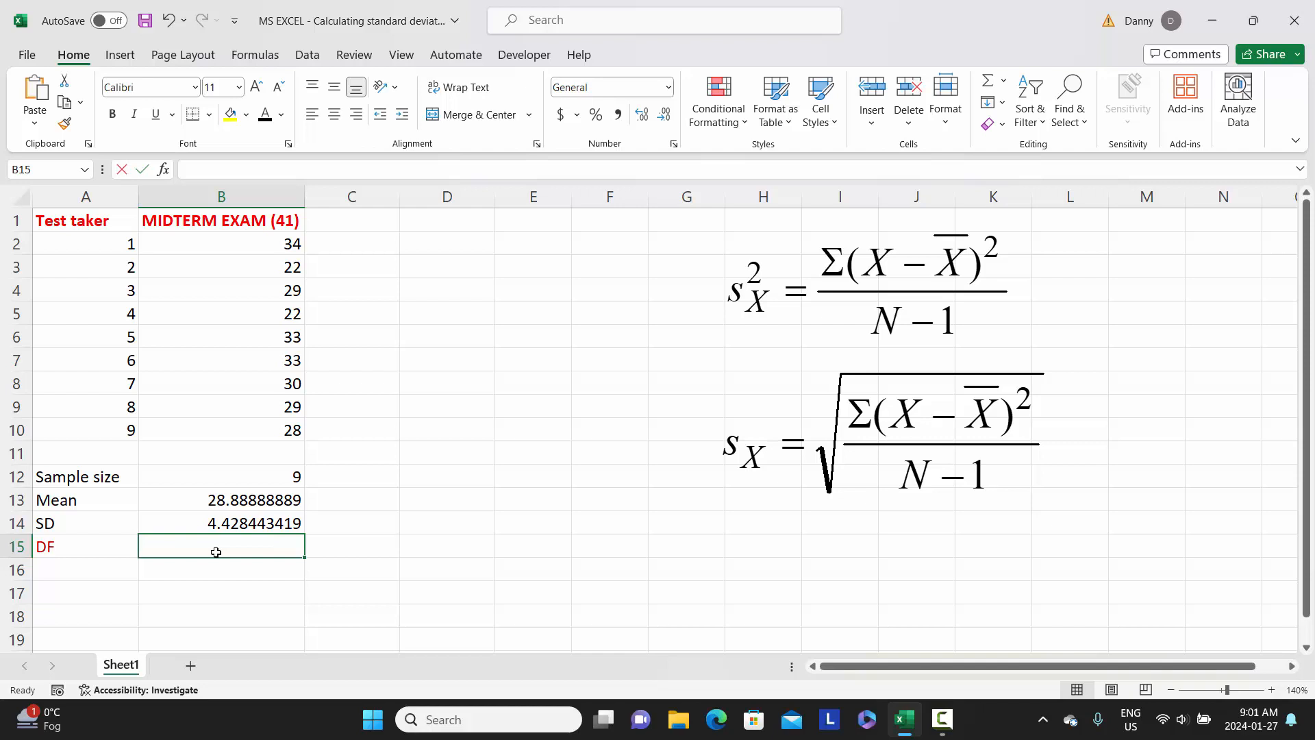
Calculate the degrees of freedom in B15 as the sample size minus one with =B12-1.
type("=")
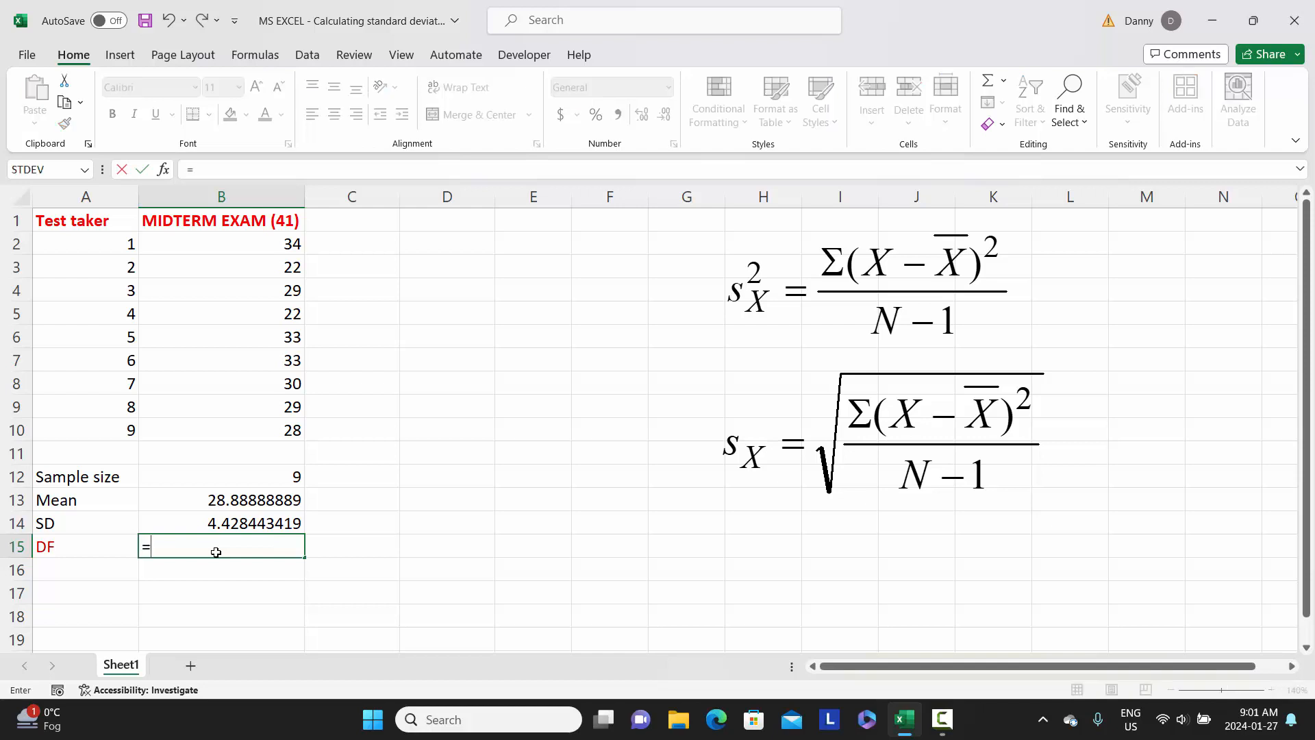
left_click(223, 476)
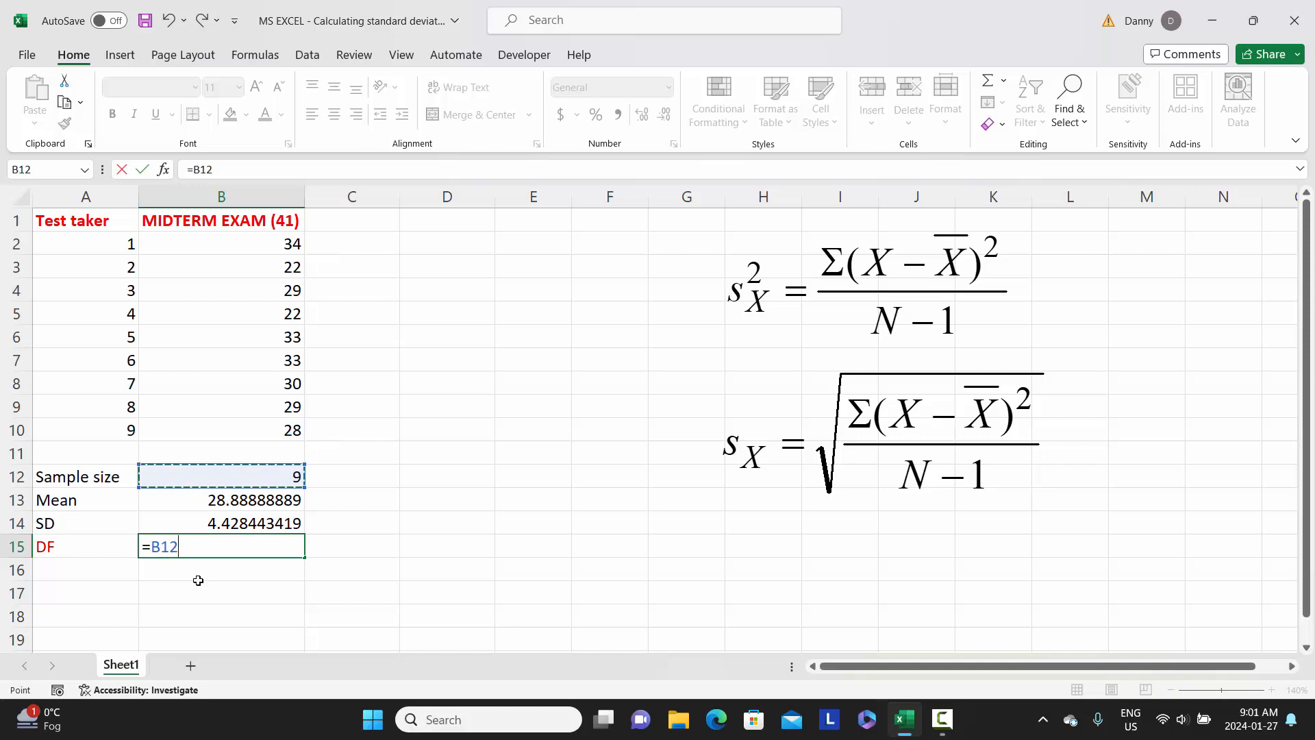
type("-")
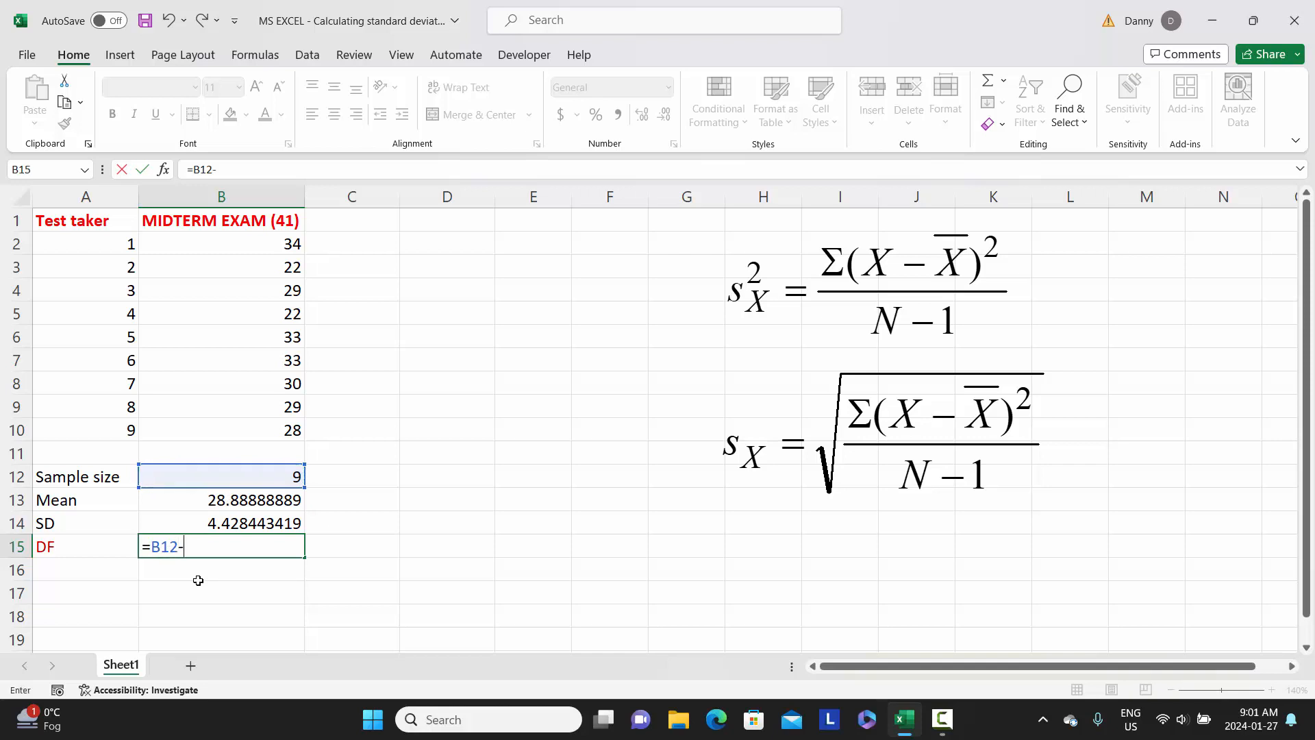
type("1")
key("Return")
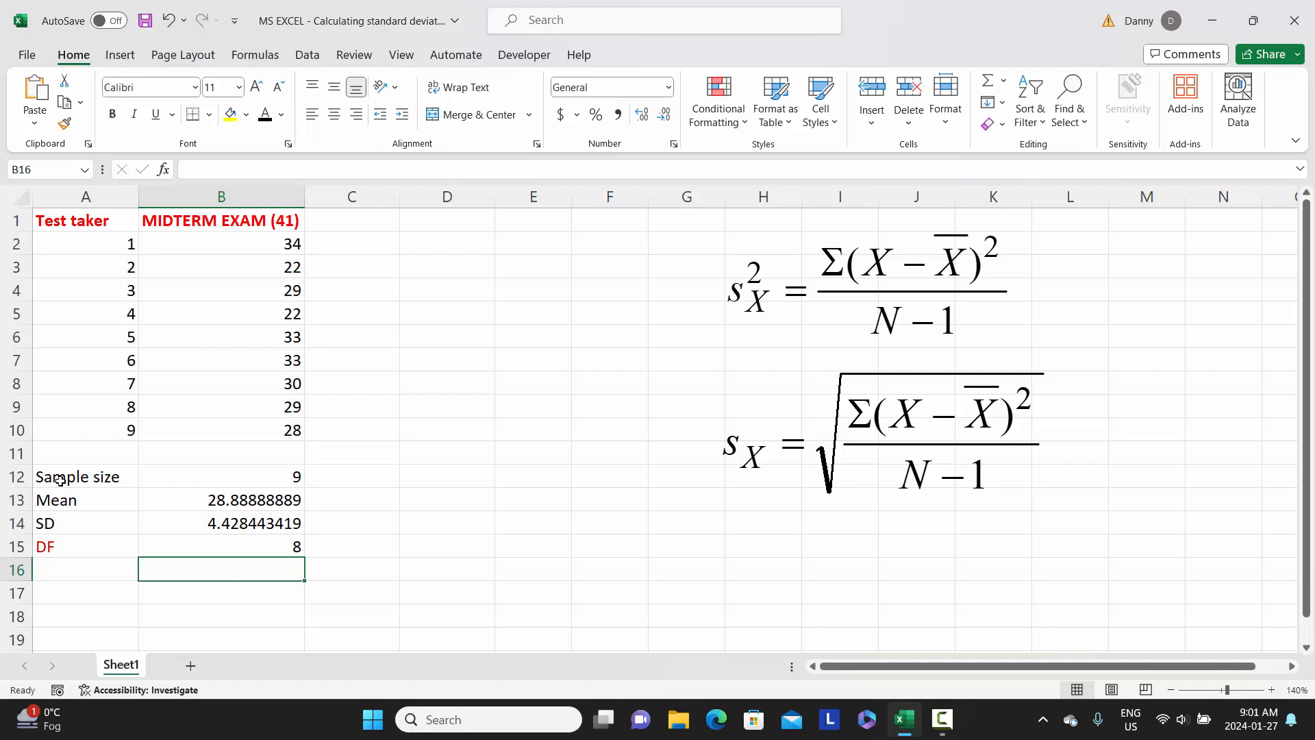
Format the summary statistics in A12:B15 as bold with the standard Dark Red font colour.
left_click_drag(60, 479, 231, 545)
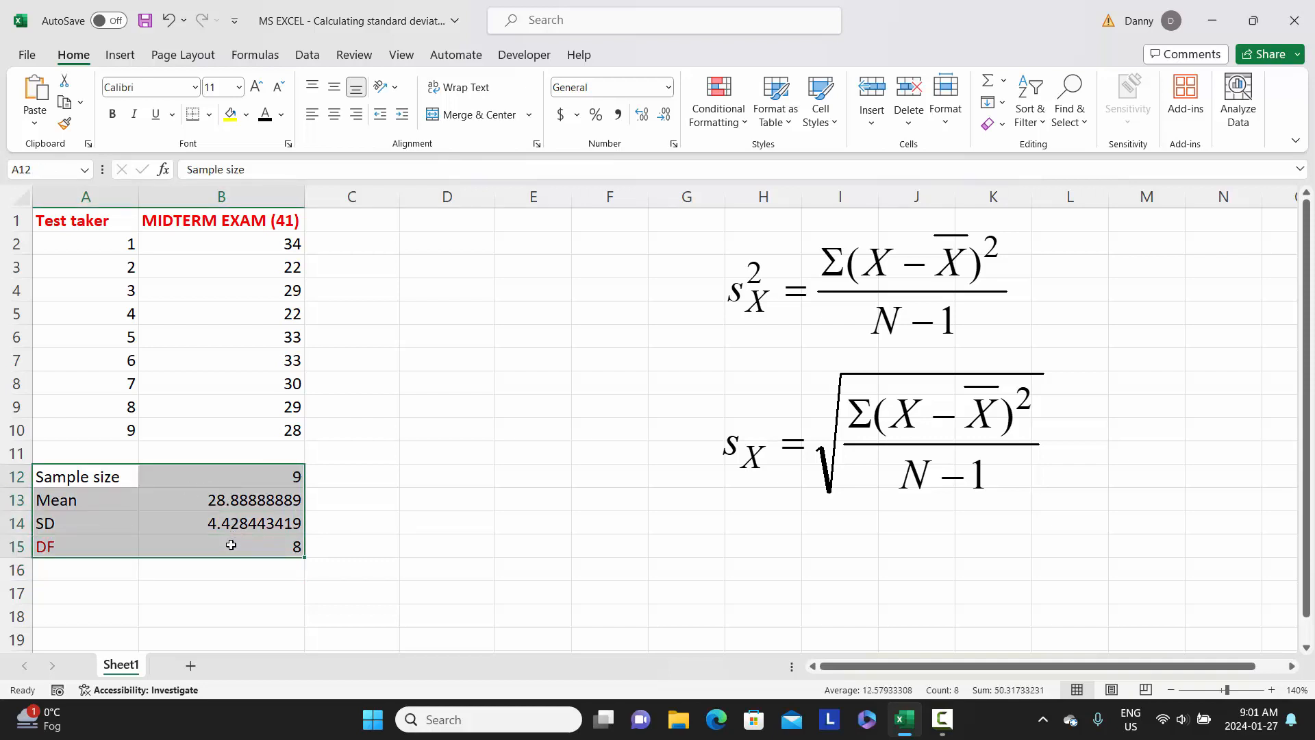
left_click(112, 114)
left_click(282, 117)
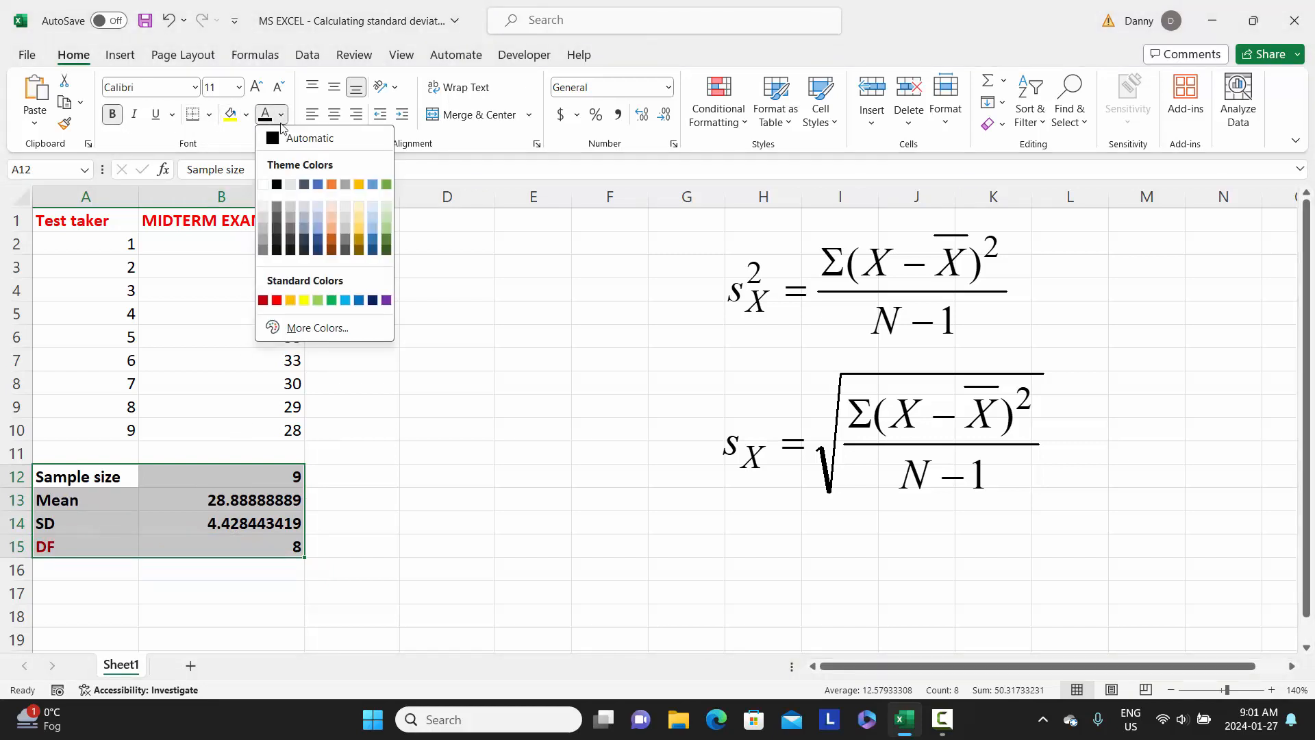
left_click(263, 300)
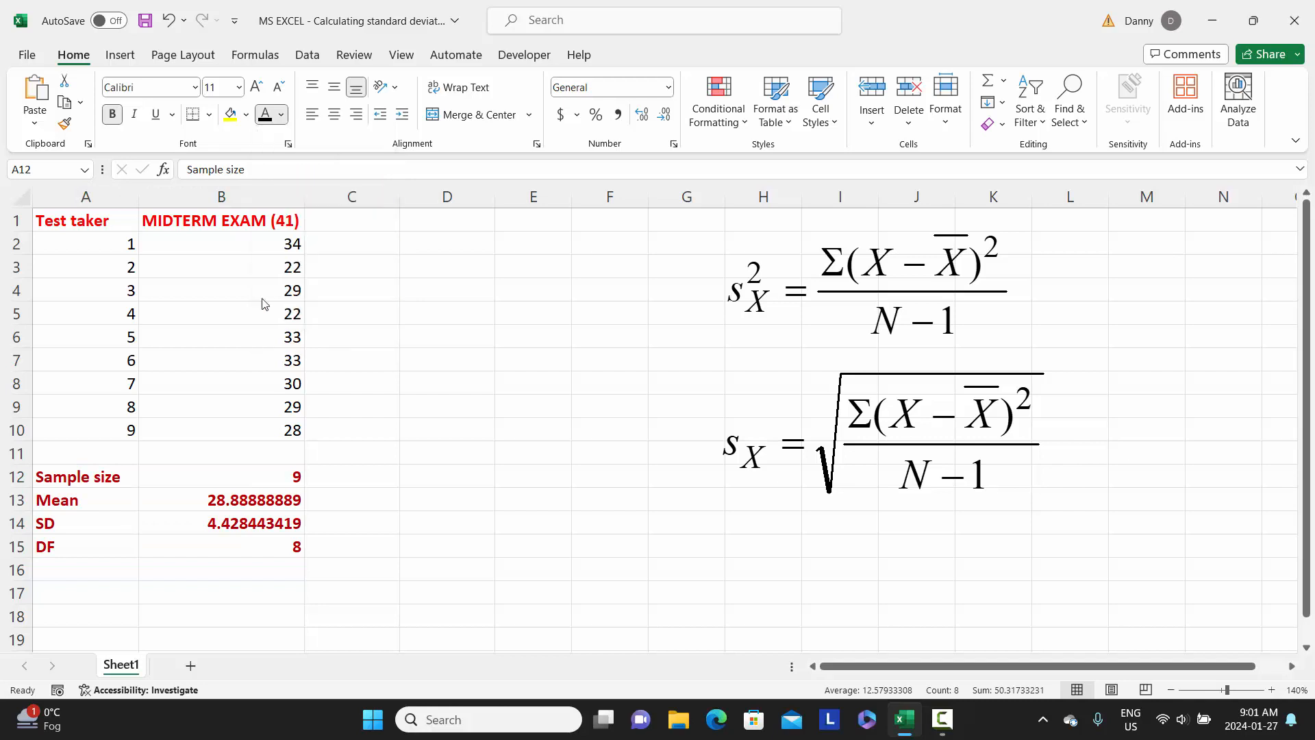
left_click(328, 504)
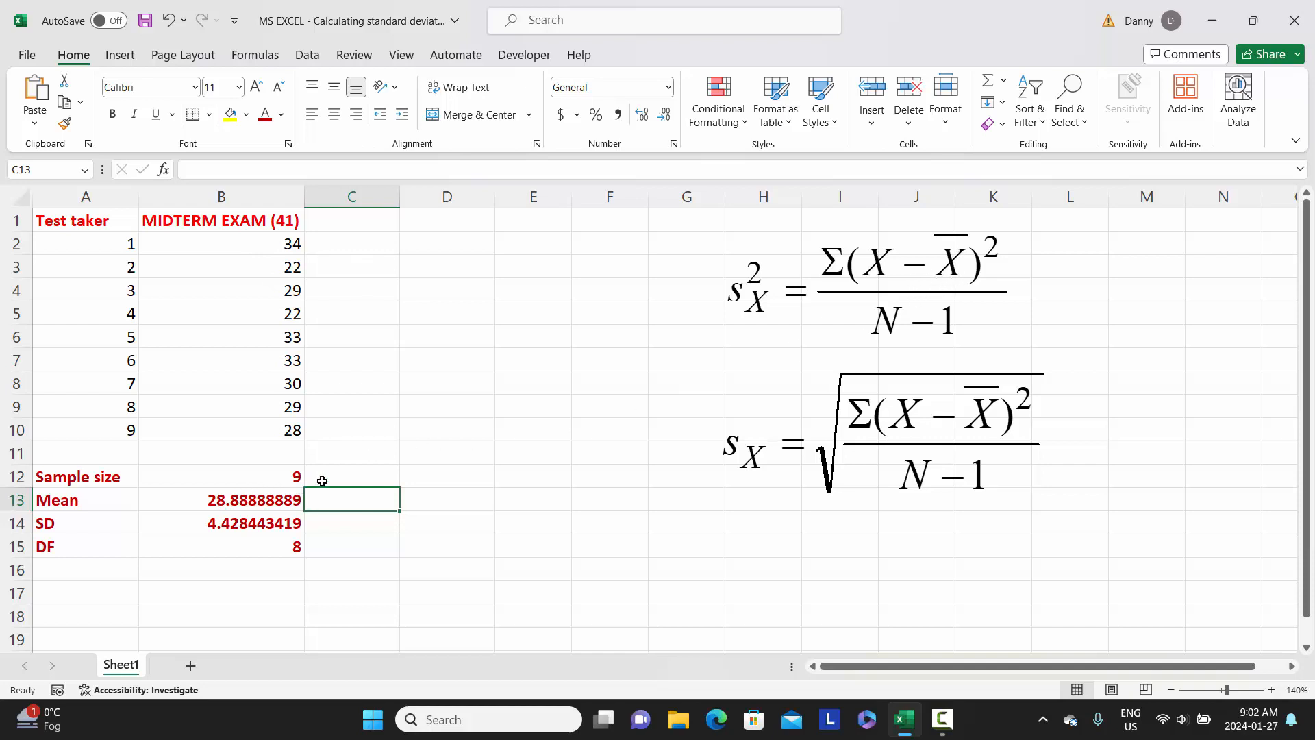
Enter the column header Deviation in cell C1.
left_click(353, 224)
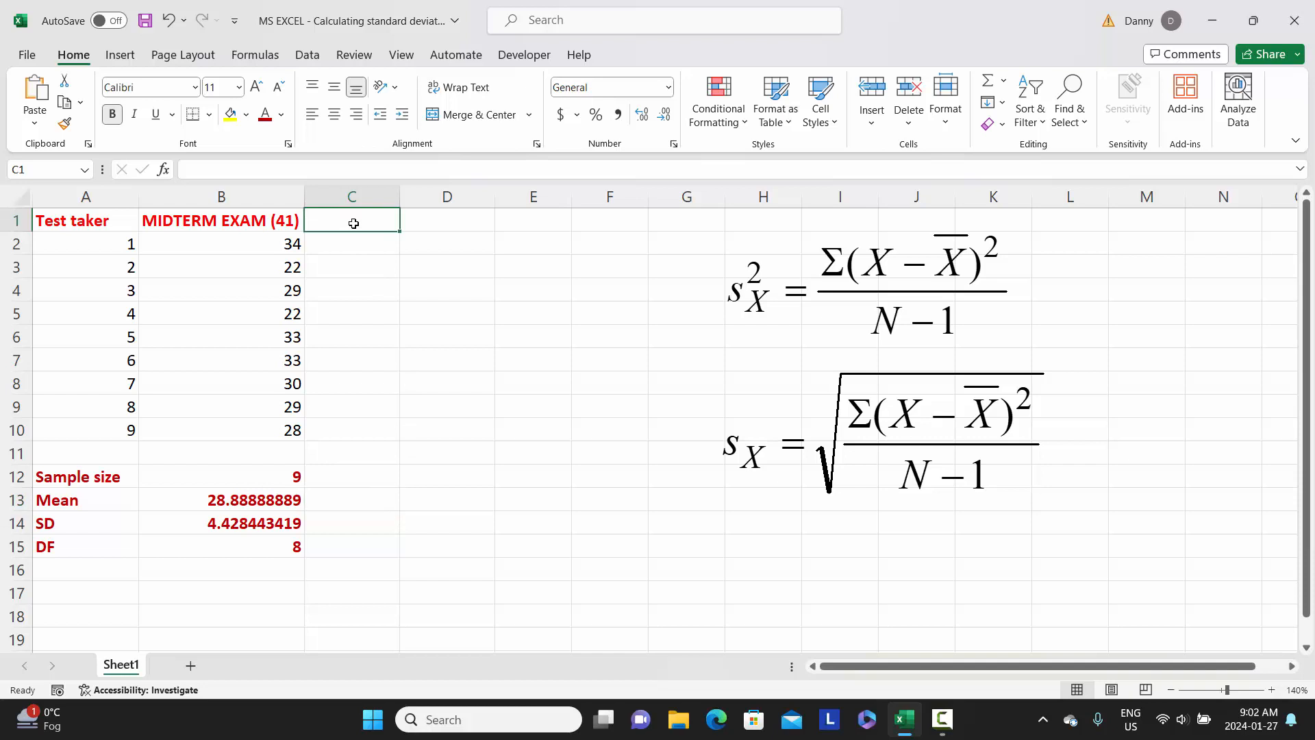
type("Dev")
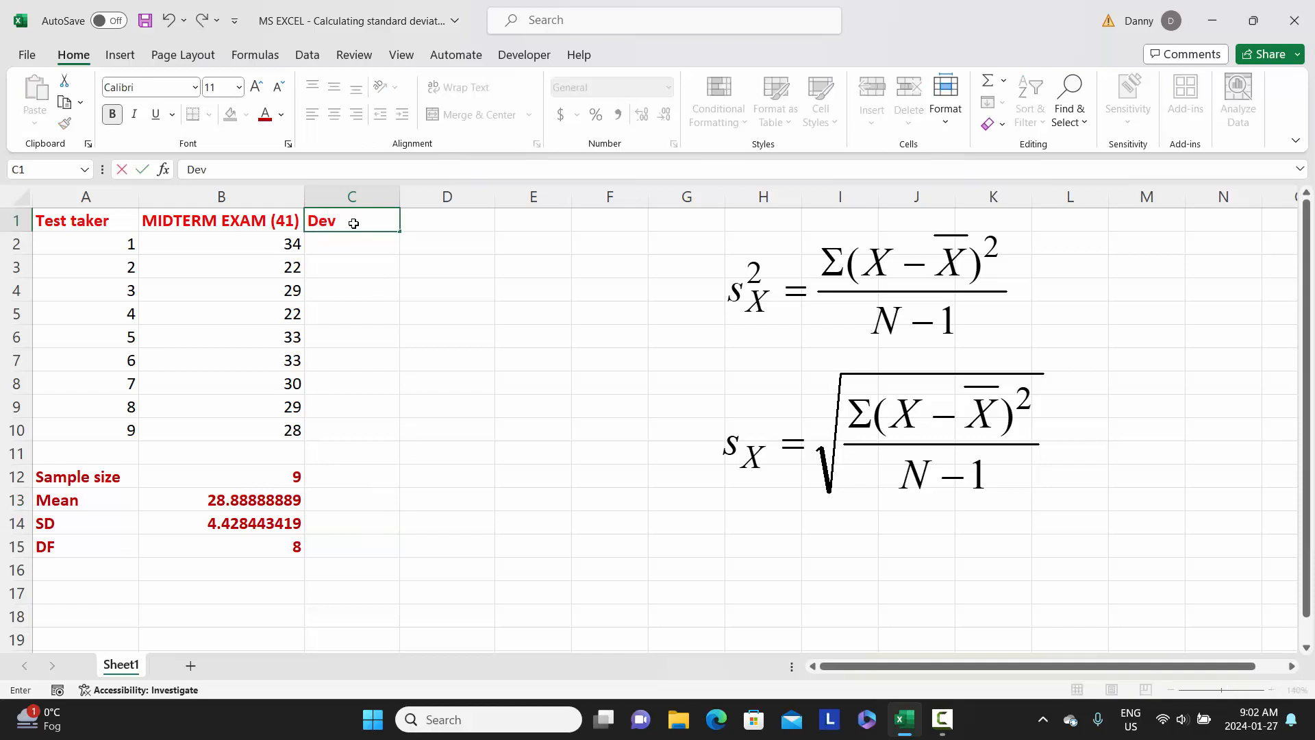
type("iationi")
key("Return")
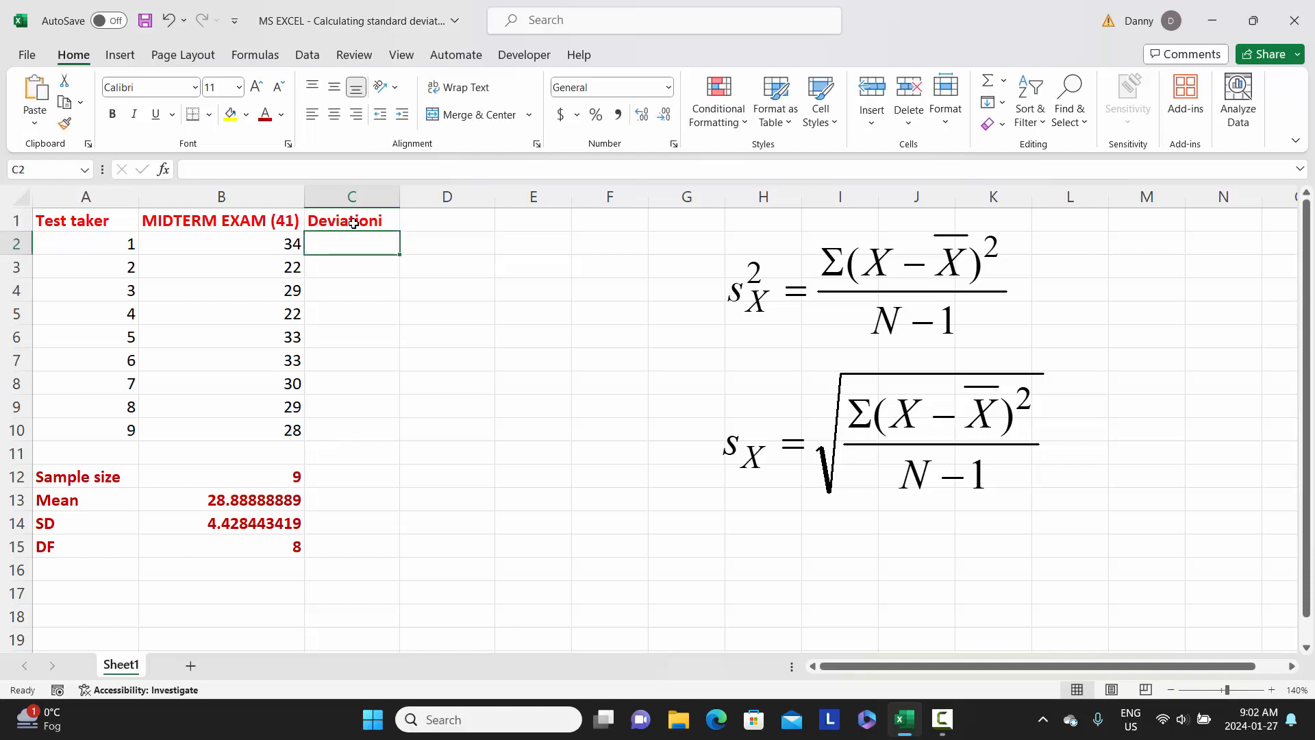
left_click(350, 223)
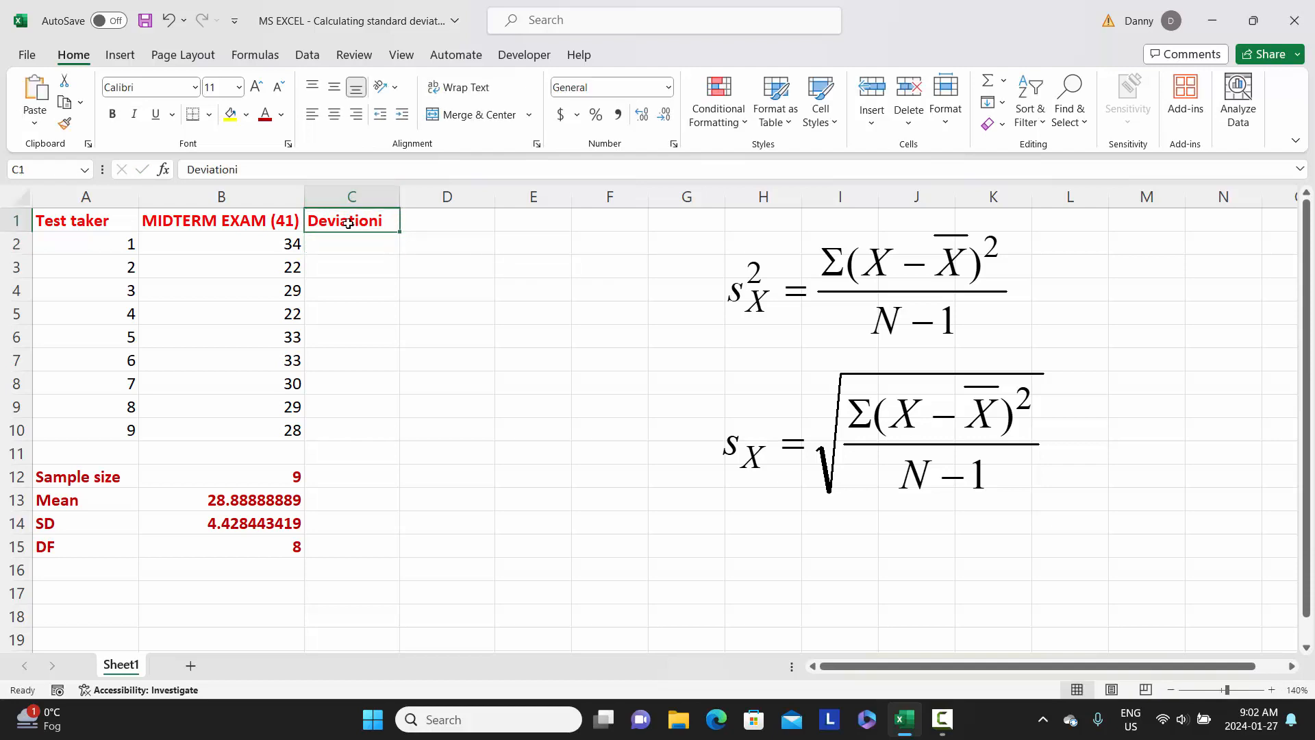
left_click(253, 168)
key("BackSpace")
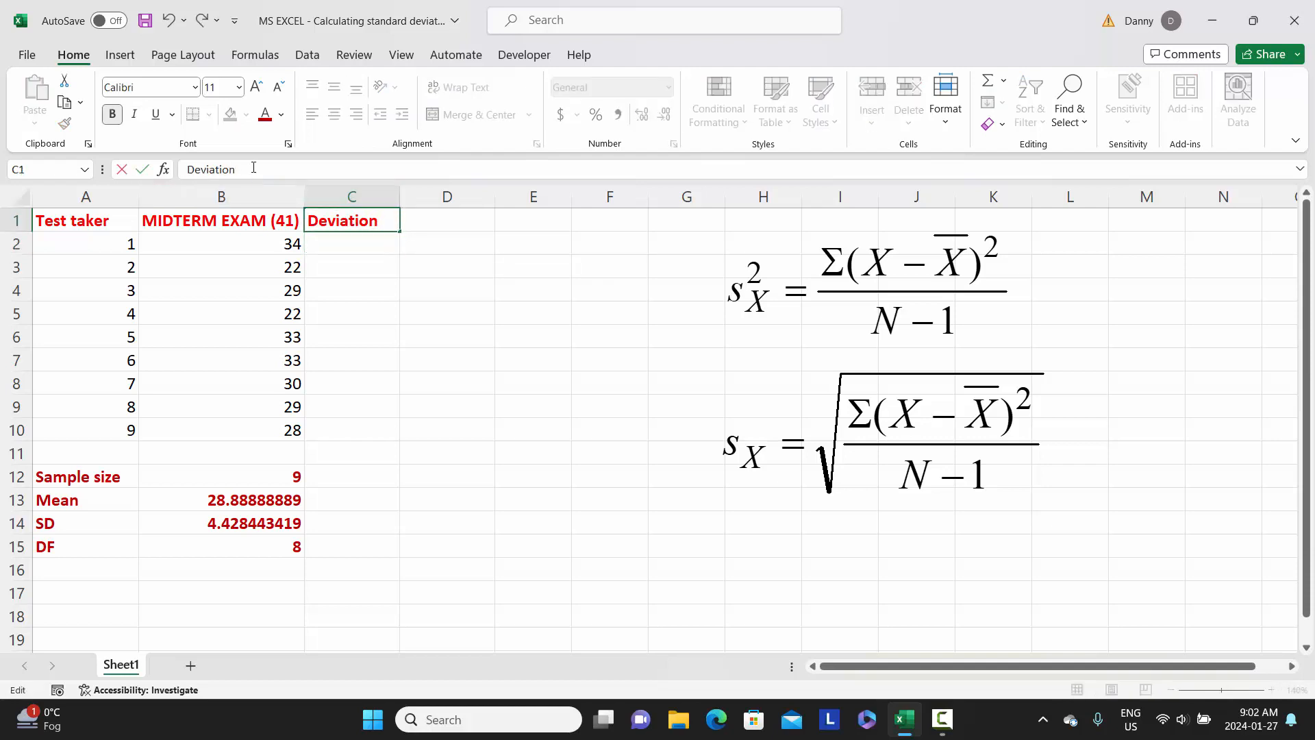
key("Return")
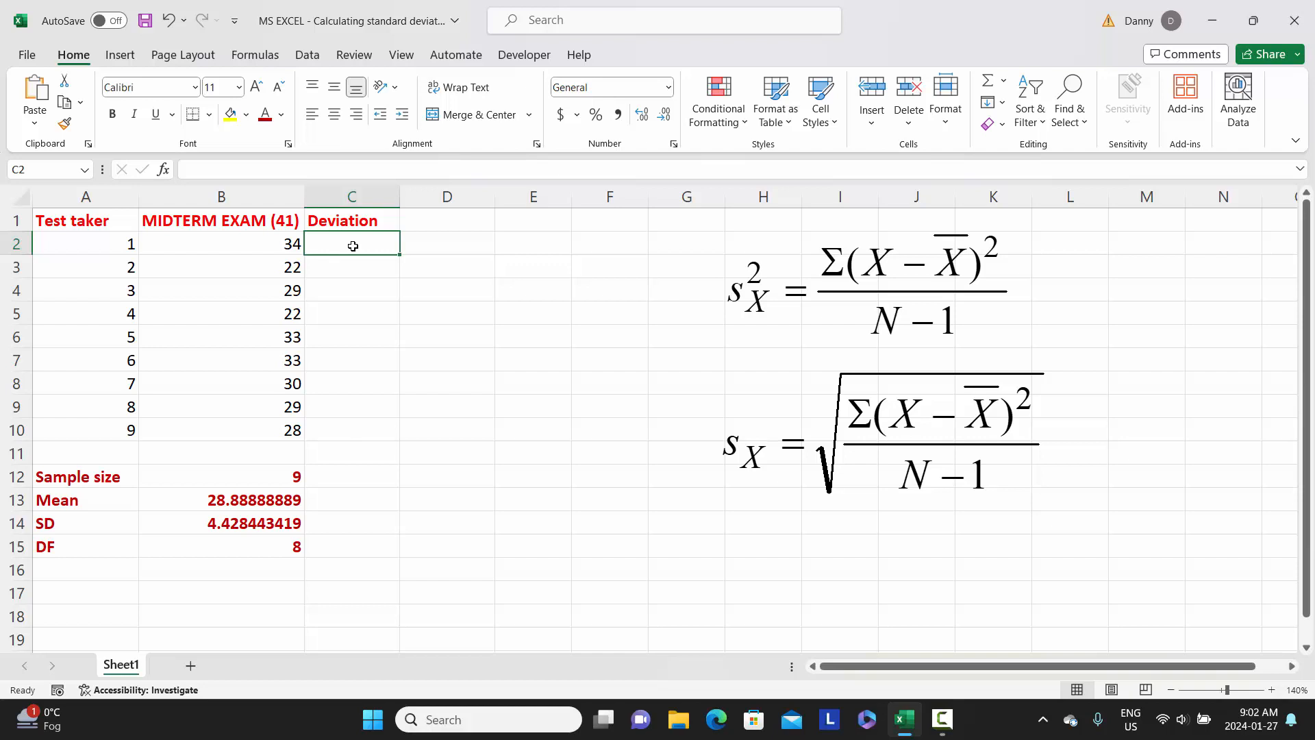
Calculate the first test taker's deviation from the mean in C2 with =B2-B13.
type("=")
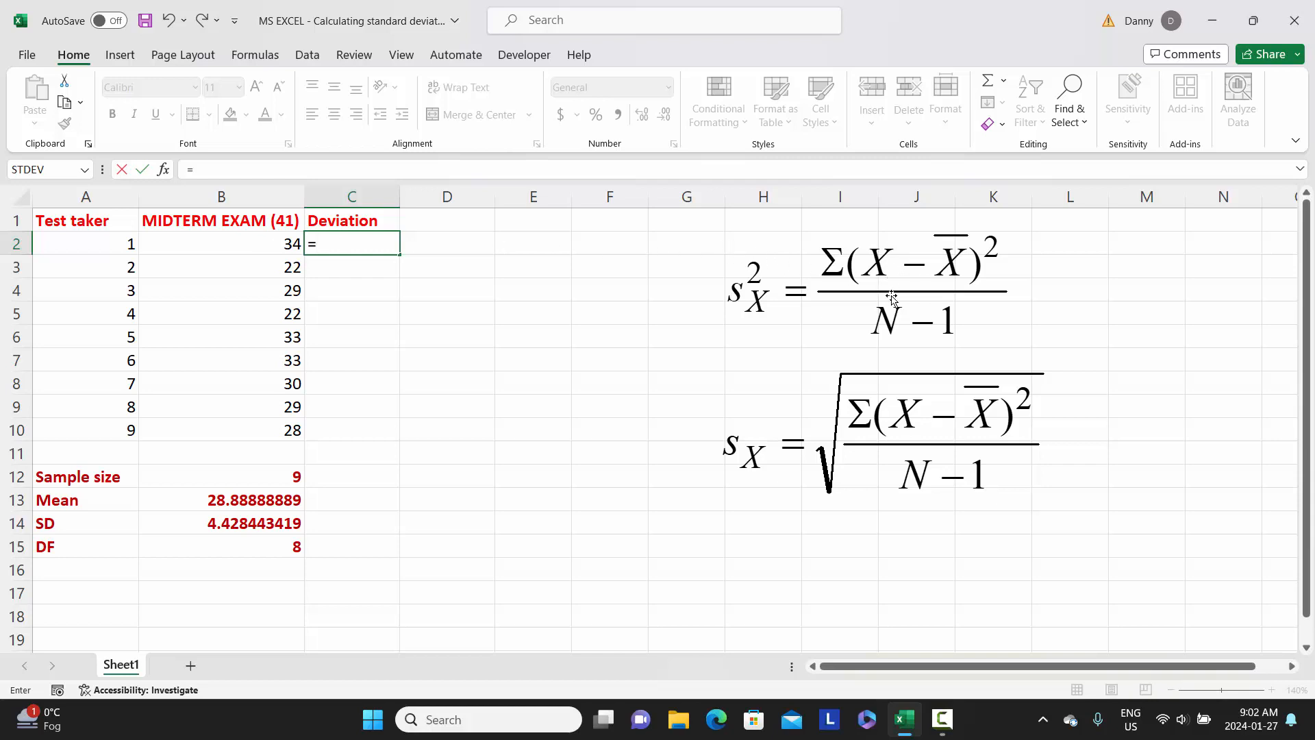
left_click(198, 243)
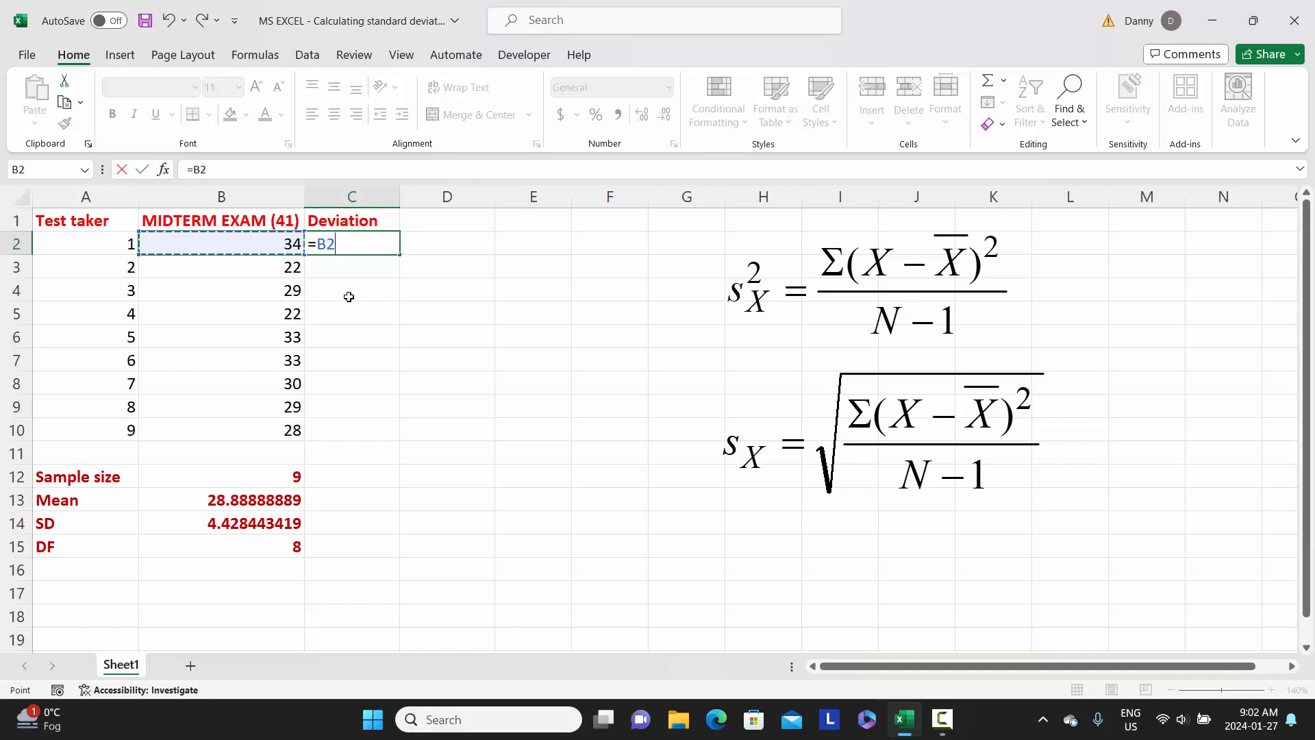
type("-")
left_click(251, 498)
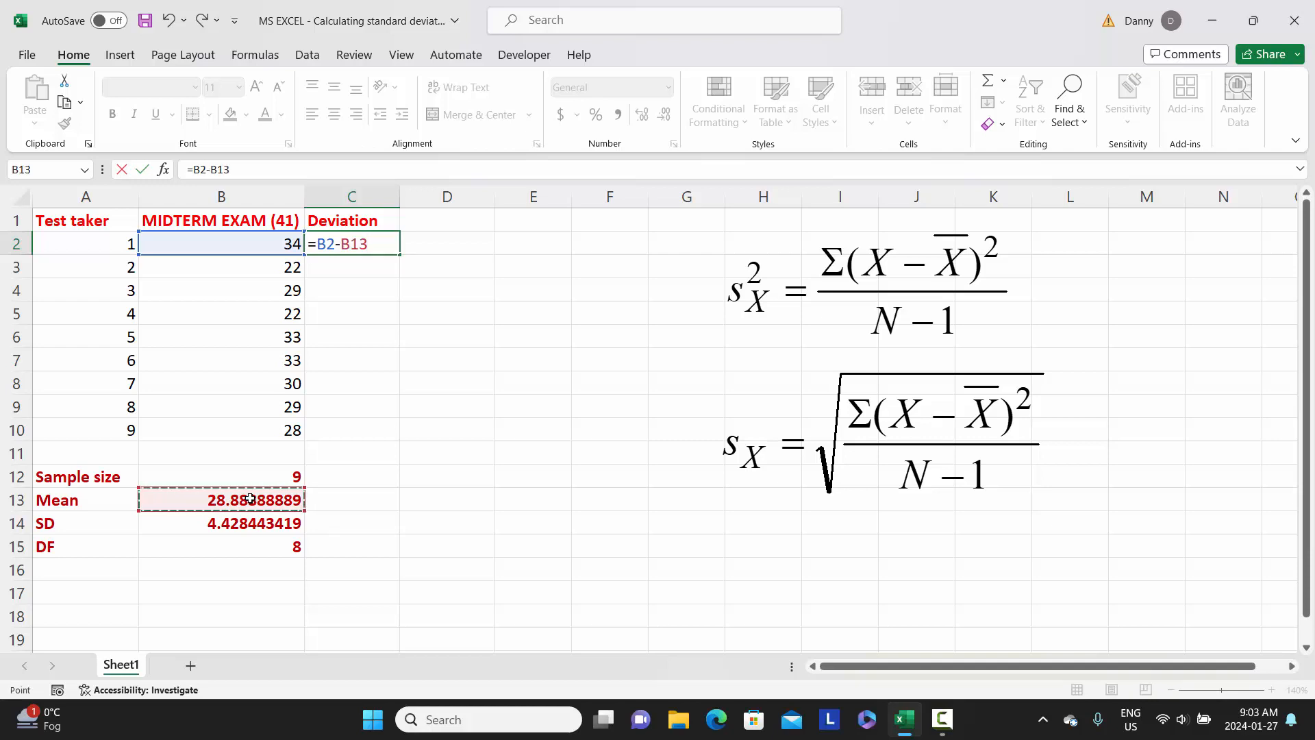
key("Return")
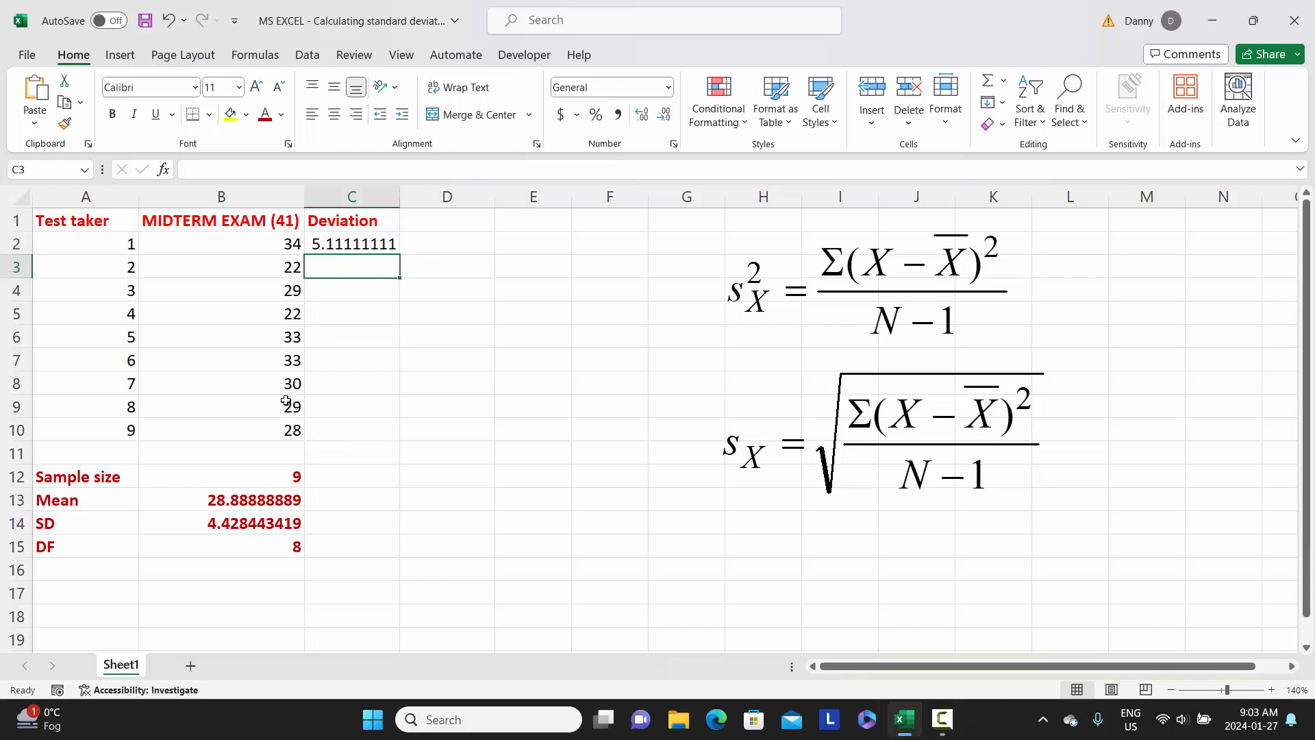
Make the mean reference in the C2 formula absolute as $B$13 and fill the formula down through C10.
left_click(367, 245)
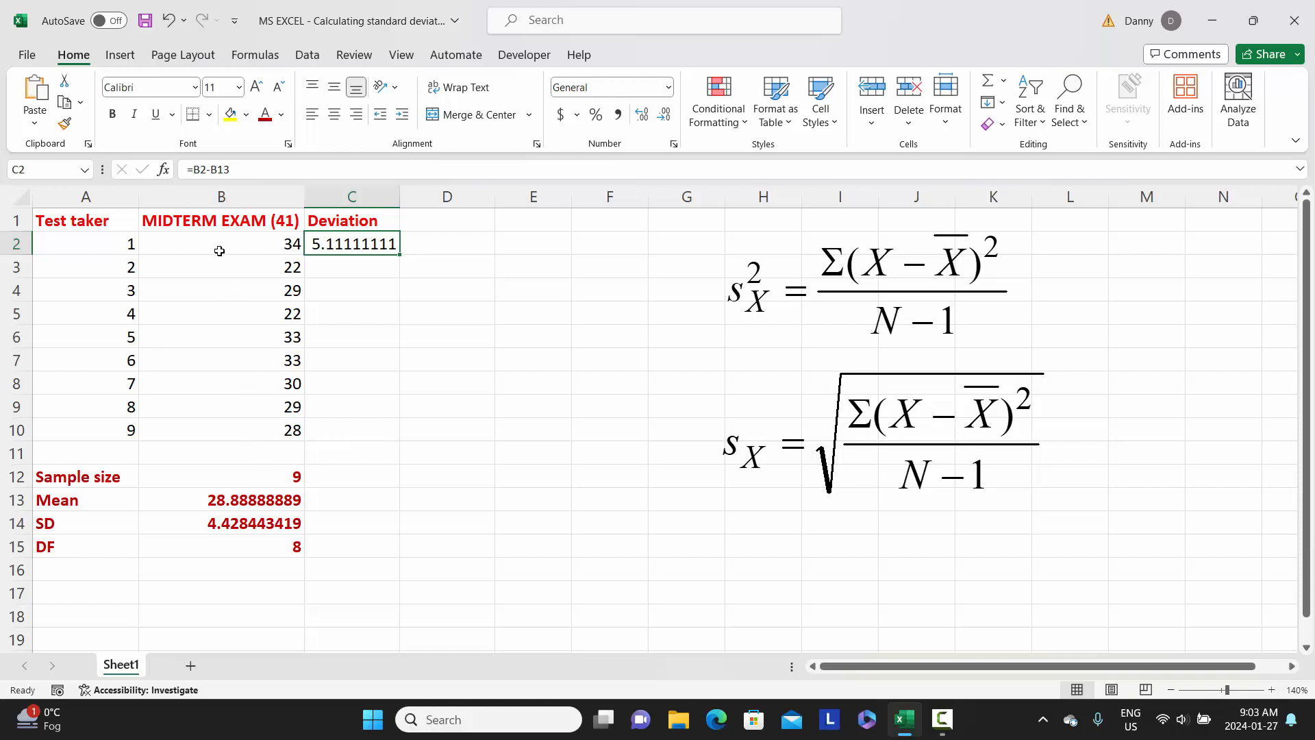
left_click(214, 172)
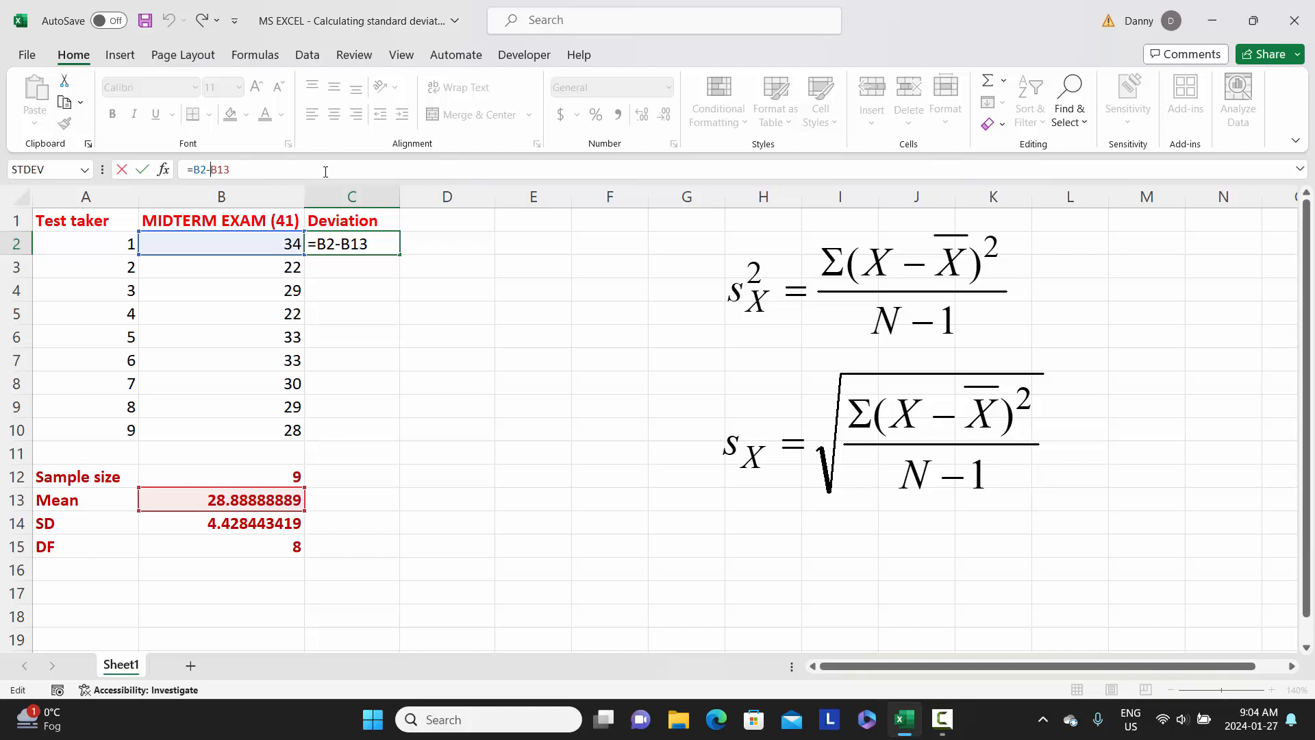
left_click(216, 169)
type("$B")
type("$")
left_click(385, 243)
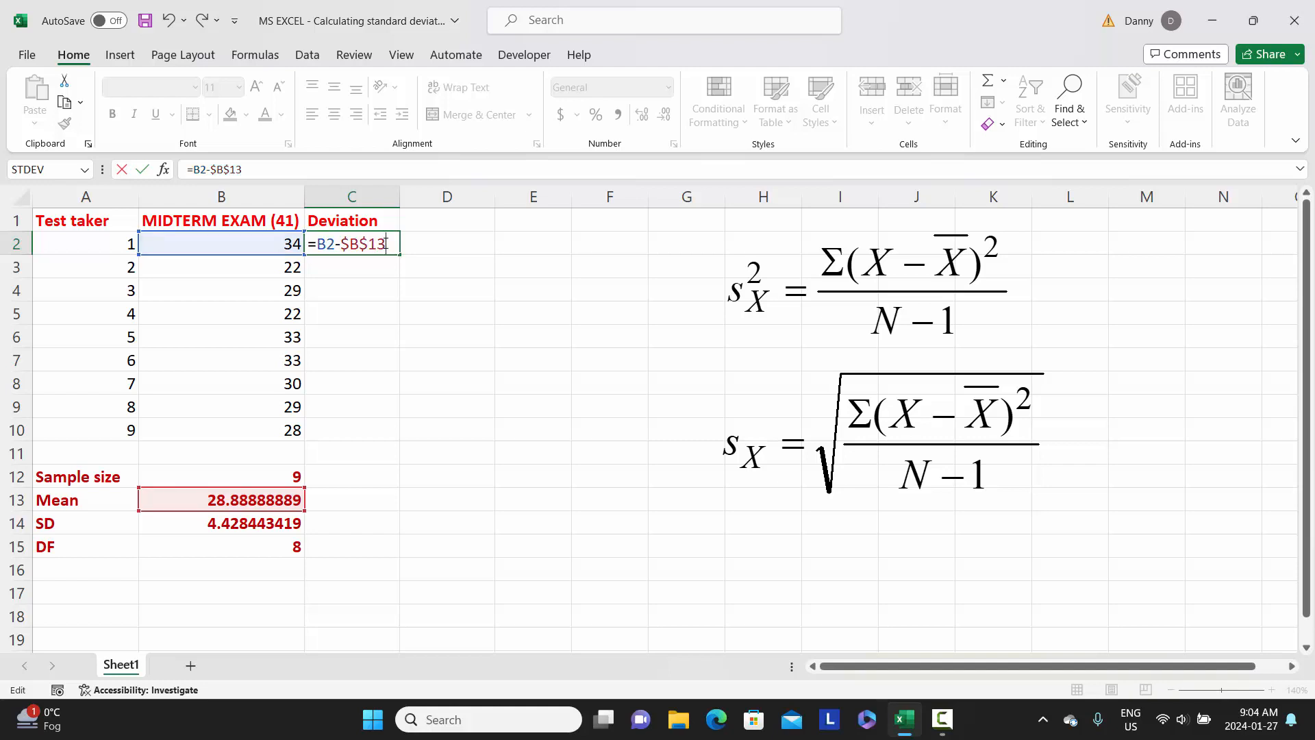
key("Return")
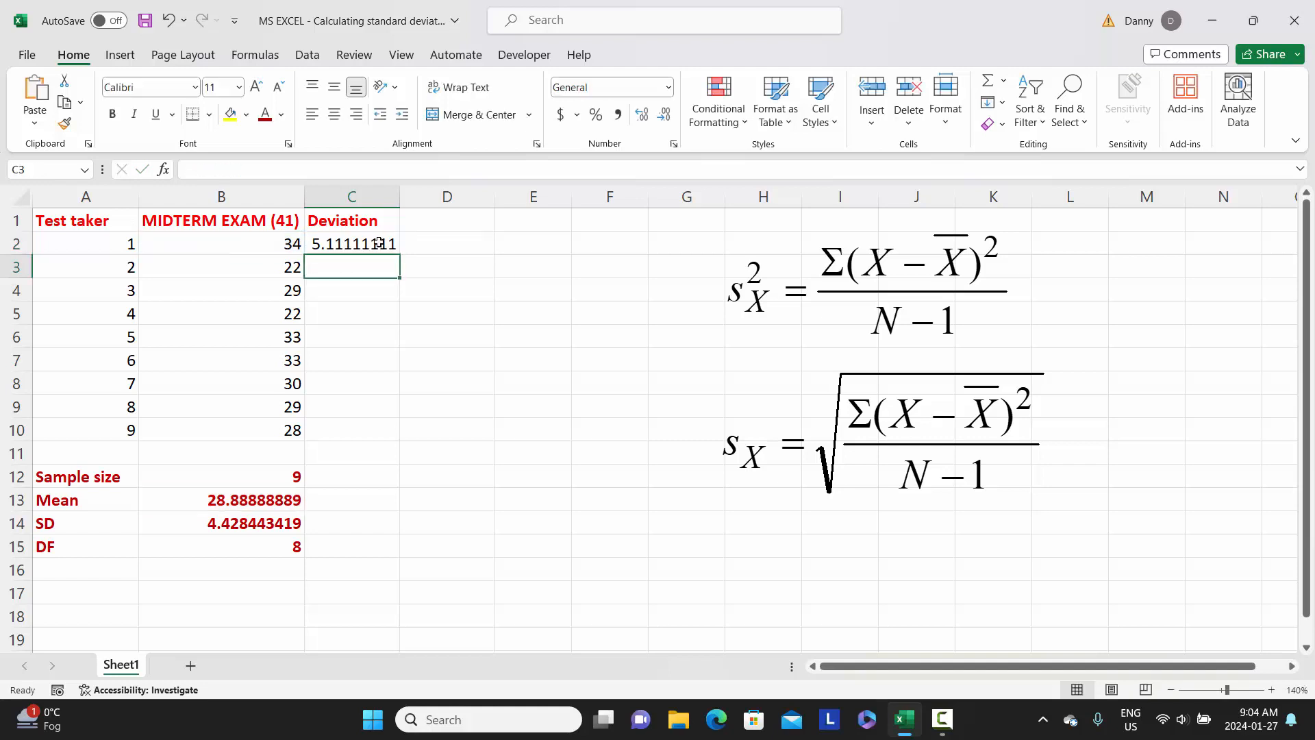
left_click(331, 244)
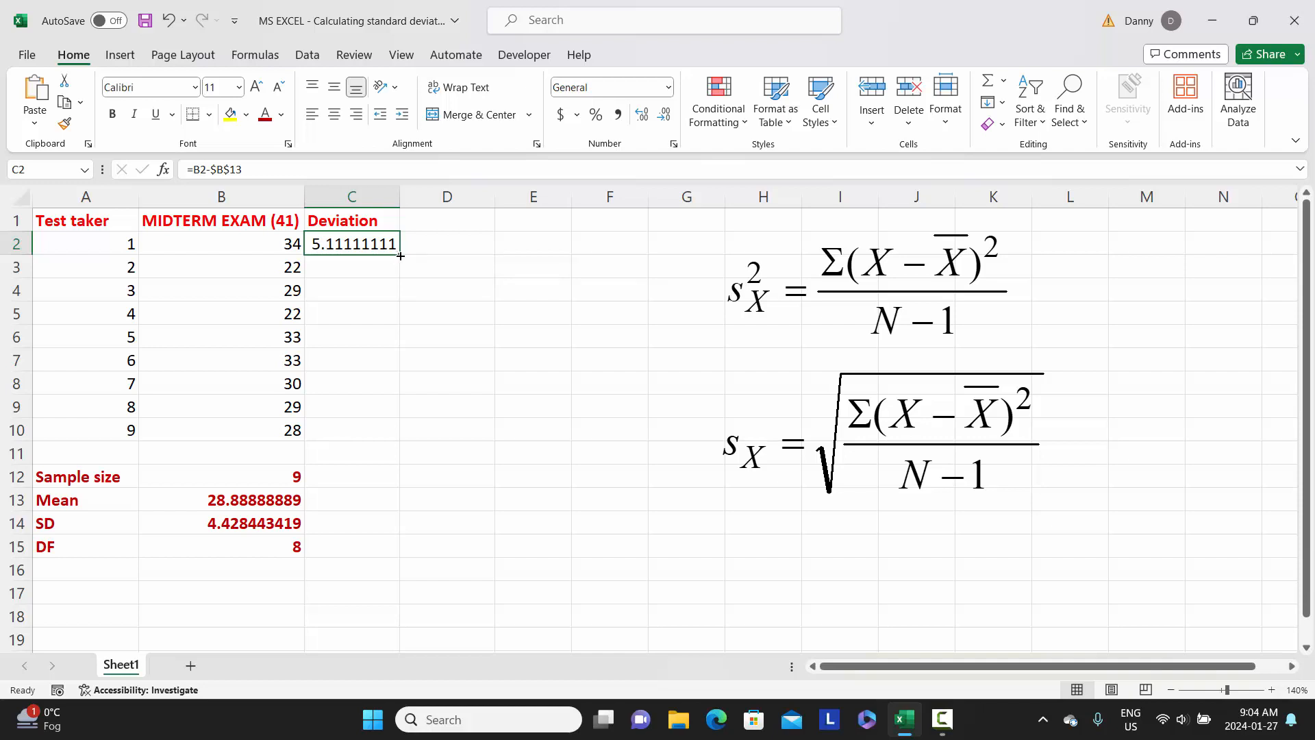
left_click_drag(401, 255, 401, 434)
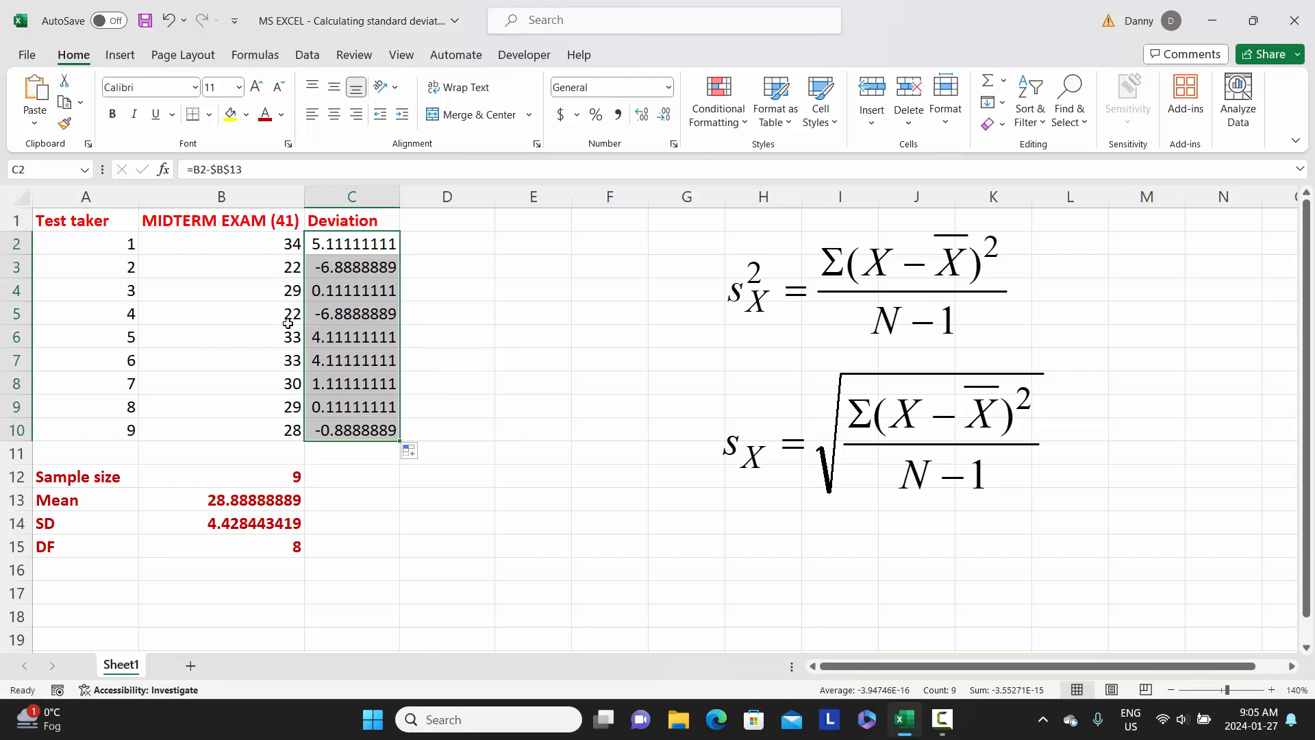
Sum the deviations in cell C11 with =SUM(C2:C10).
left_click(359, 457)
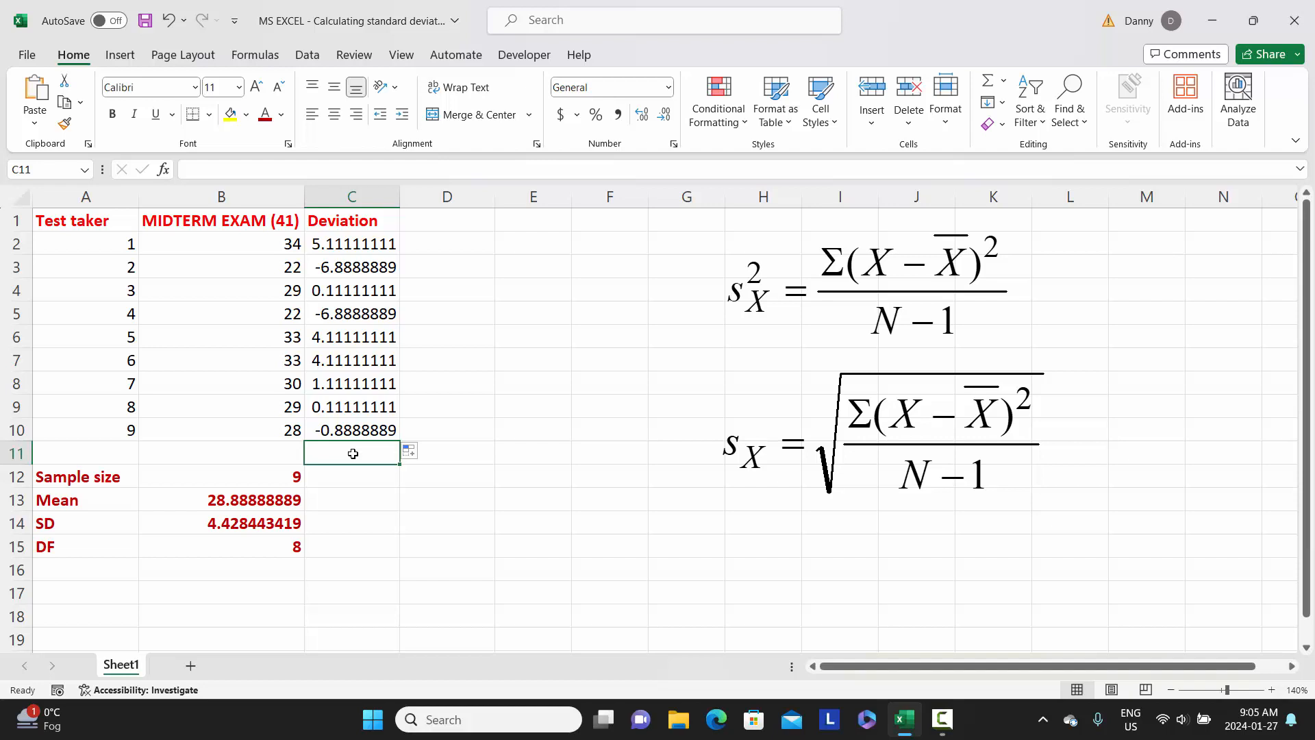
type("=")
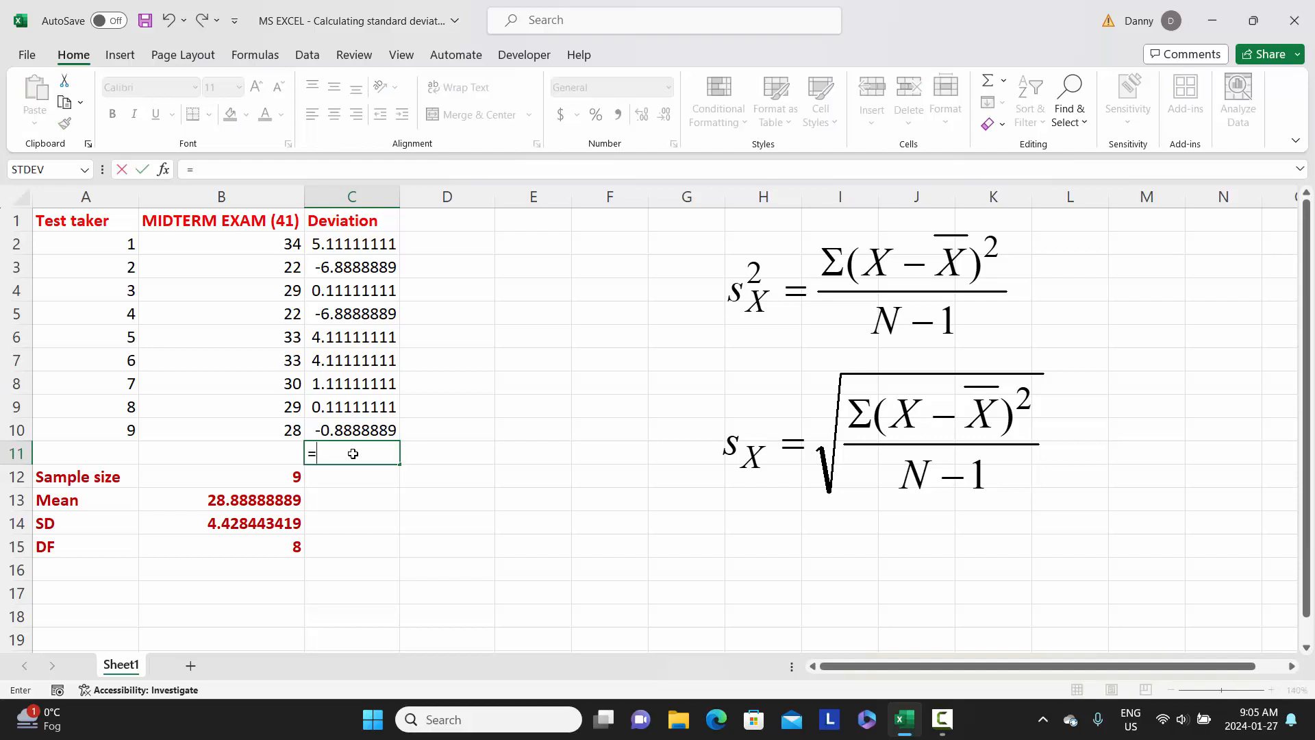
type("sum")
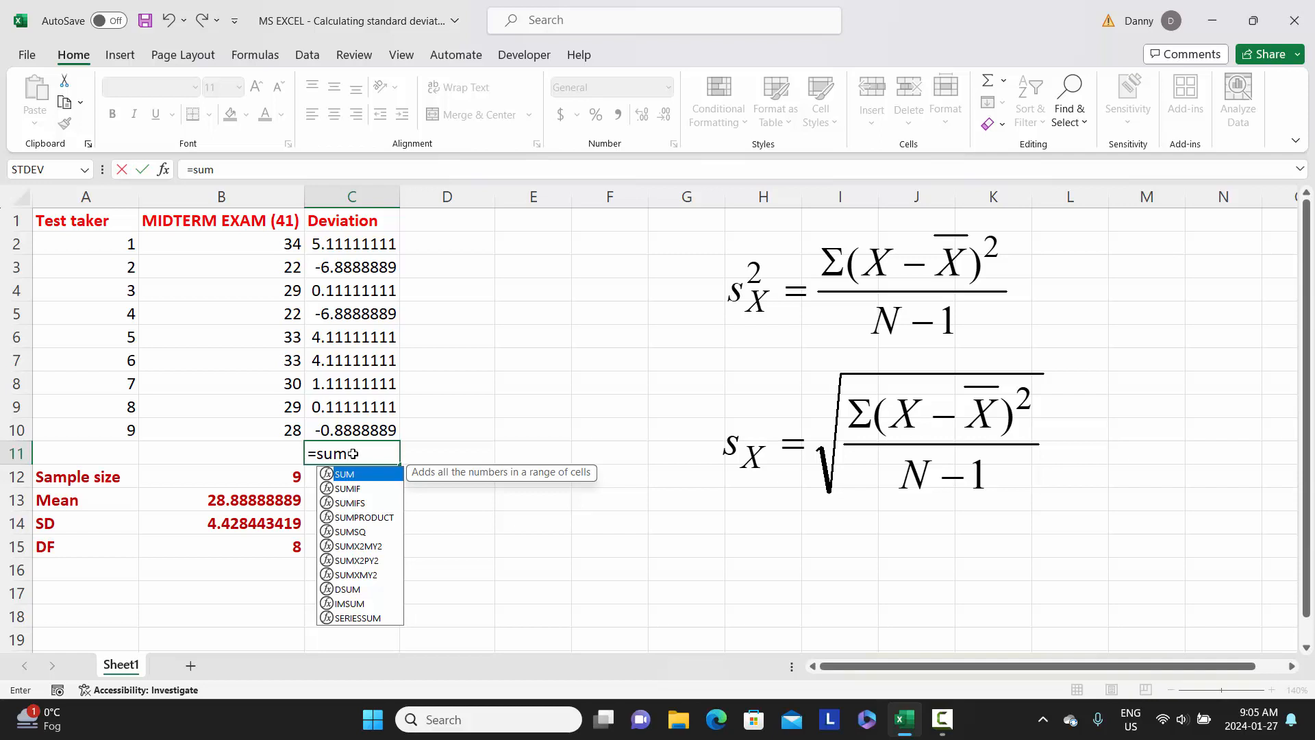
type("(")
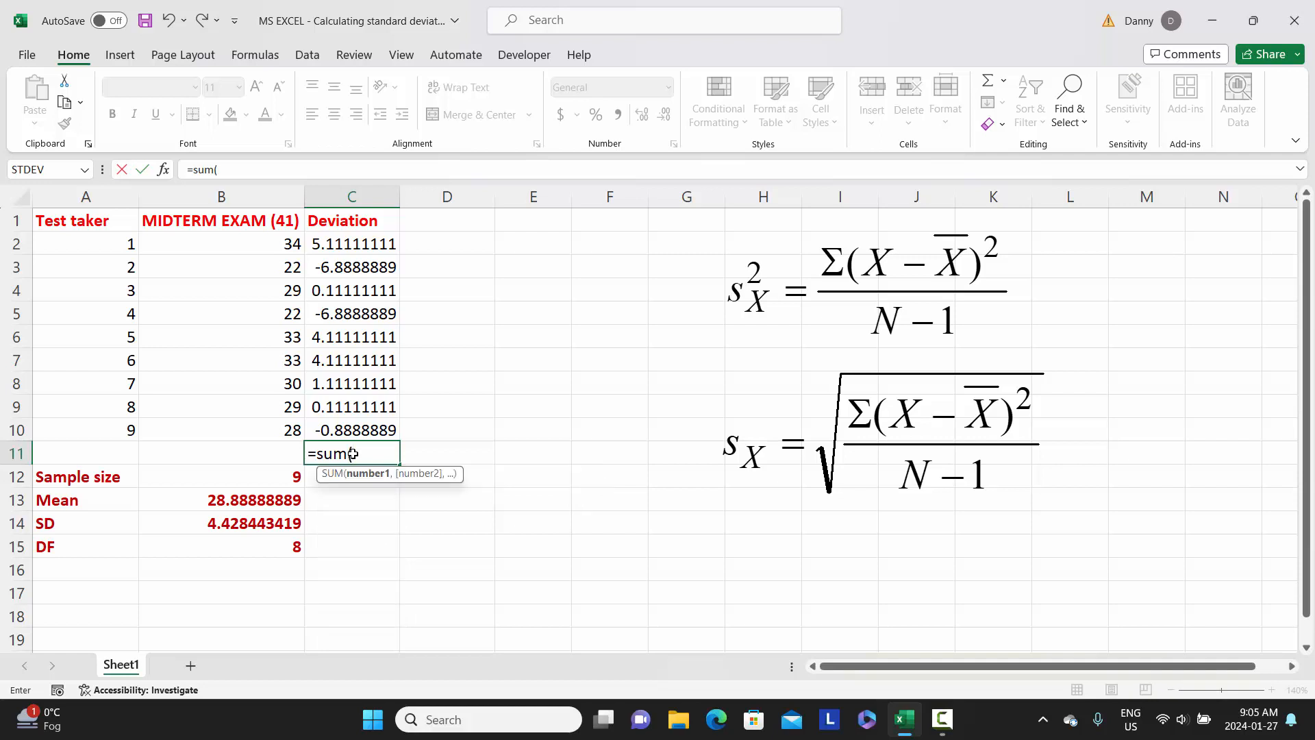
left_click_drag(359, 244, 362, 422)
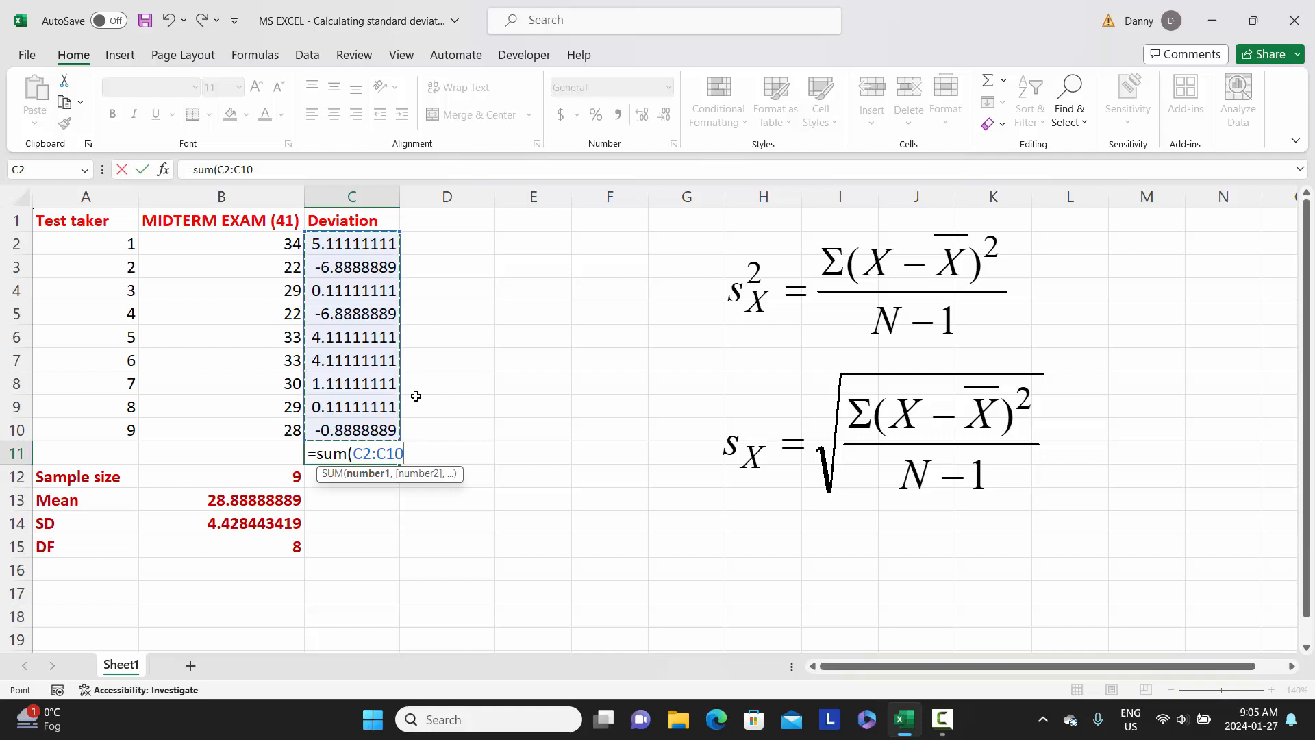
type(")")
key("Return")
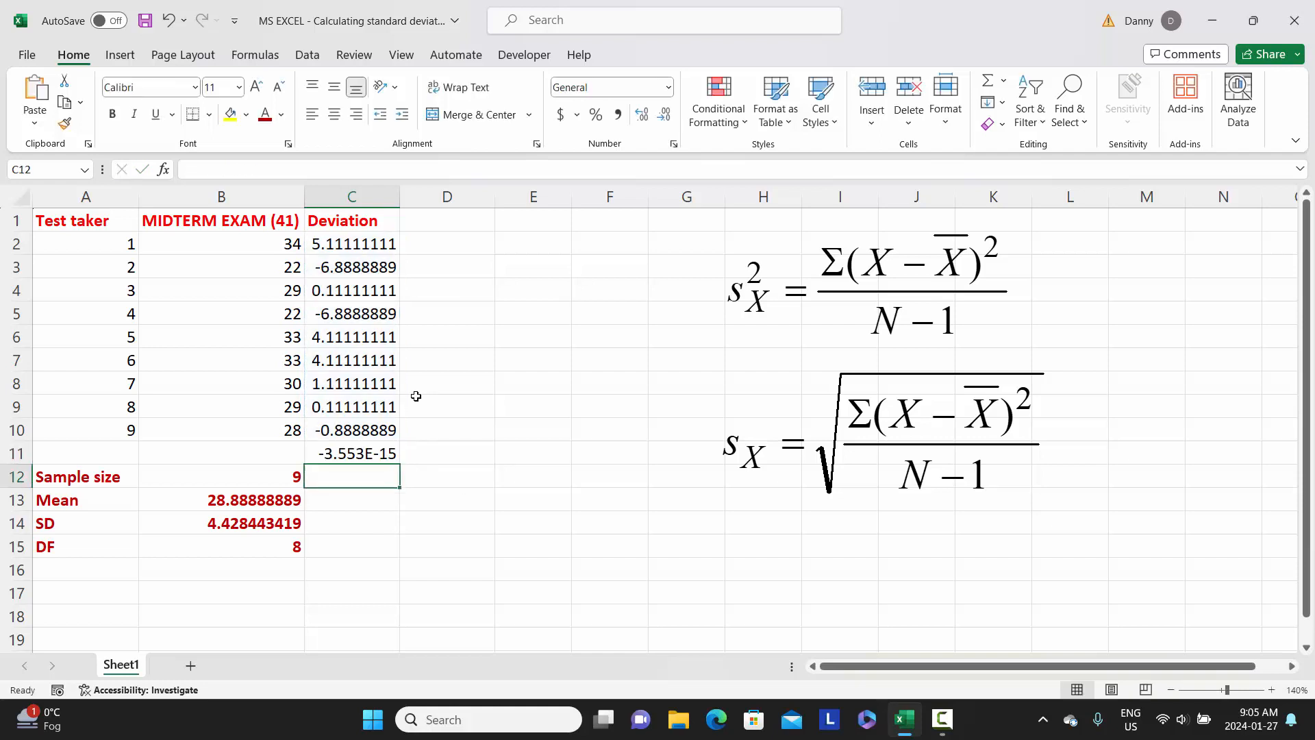